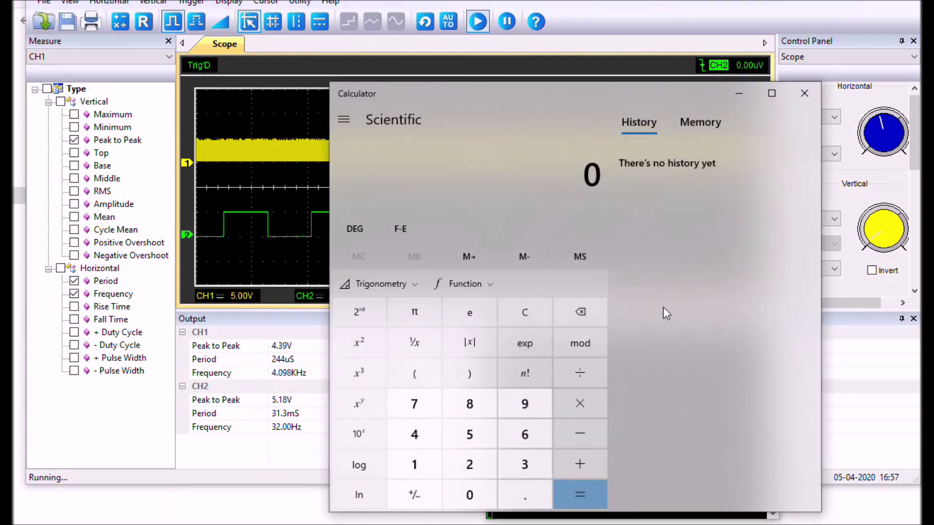
Calculate 4096 ÷ 128 = 32 in Calculator
{"action": "type", "text": "4096"}
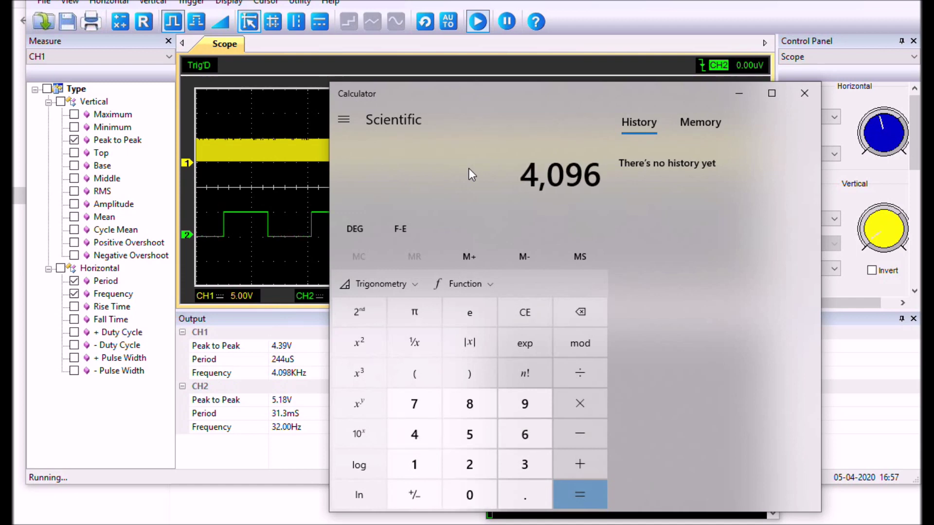
{"action": "left_click", "coordinate": [582, 373]}
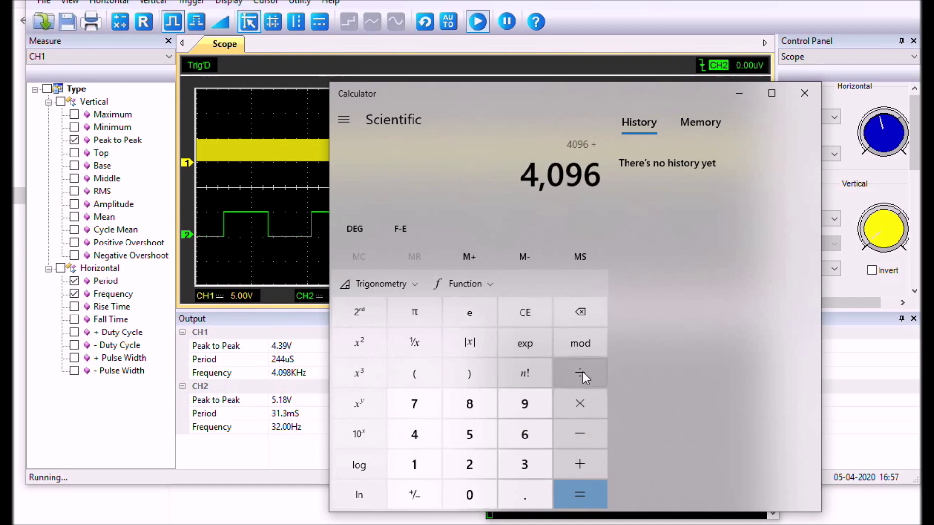
{"action": "type", "text": "128"}
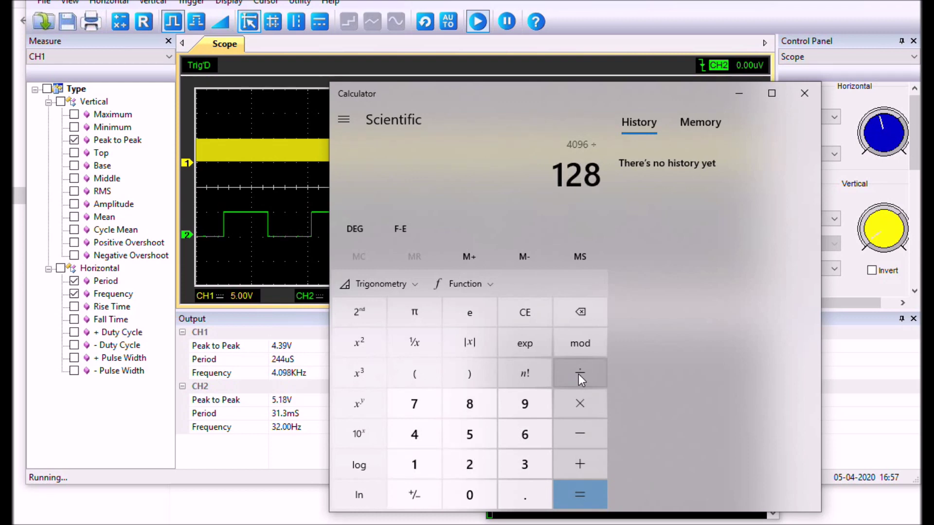
{"action": "left_click", "coordinate": [573, 492]}
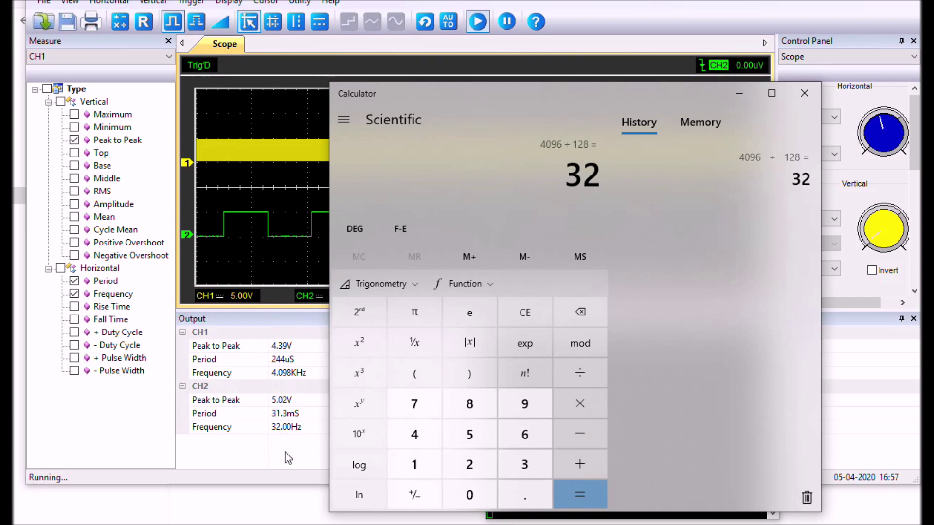
Clear the result, calculate 8192 ÷ 128 = 64, and minimize Calculator
{"action": "left_click", "coordinate": [526, 313]}
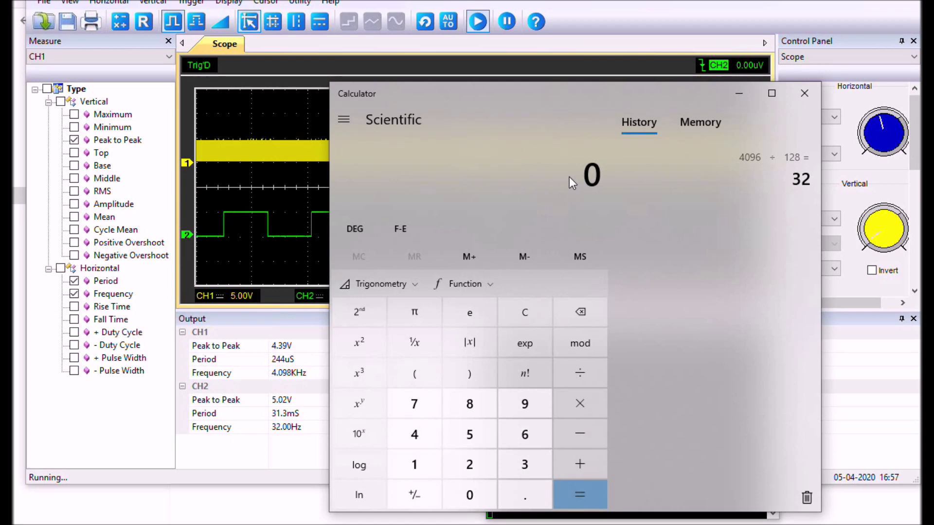
{"action": "type", "text": "8,19"}
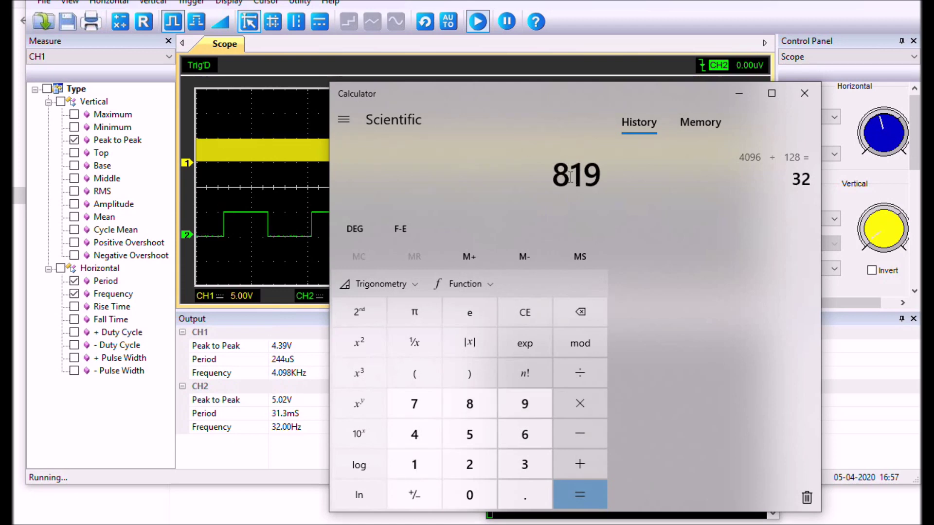
{"action": "type", "text": "2"}
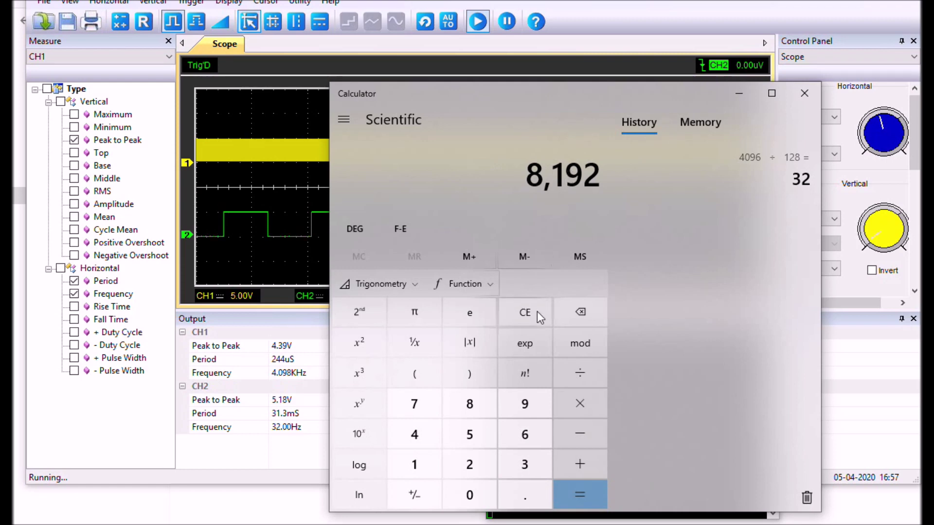
{"action": "left_click", "coordinate": [579, 372]}
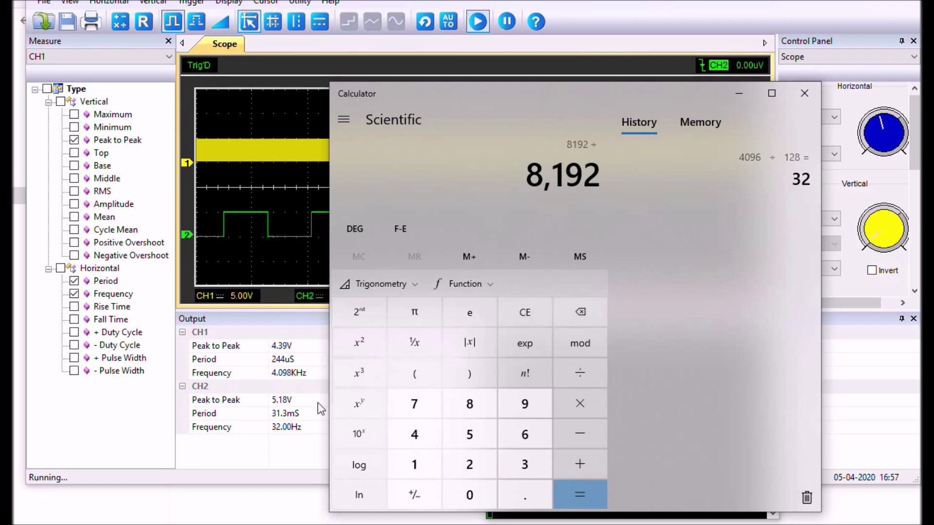
{"action": "left_click", "coordinate": [416, 464]}
{"action": "left_click", "coordinate": [469, 463]}
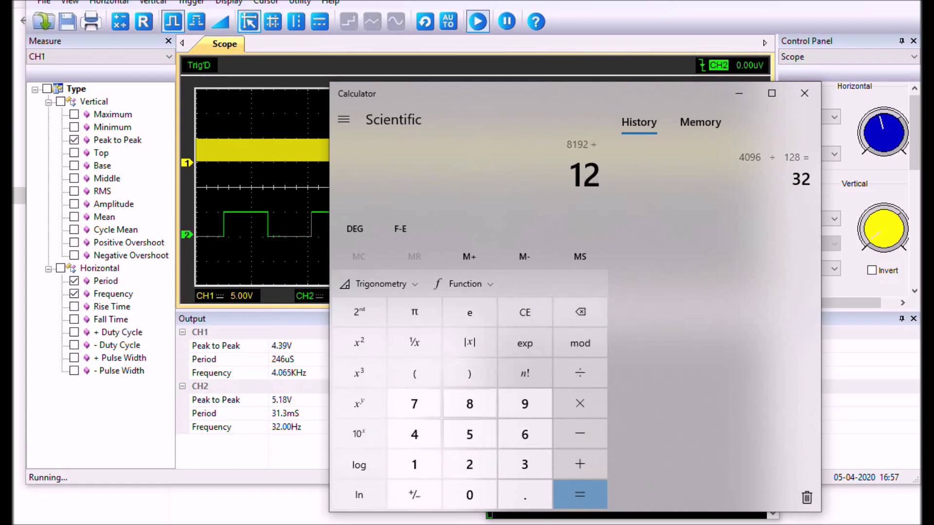
{"action": "left_click", "coordinate": [466, 403]}
{"action": "left_click", "coordinate": [579, 488]}
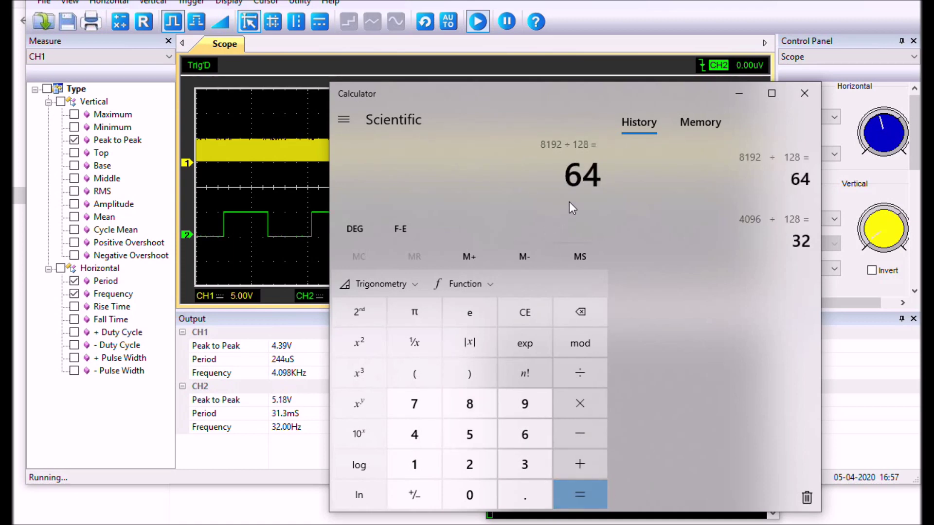
{"action": "left_click", "coordinate": [738, 93]}
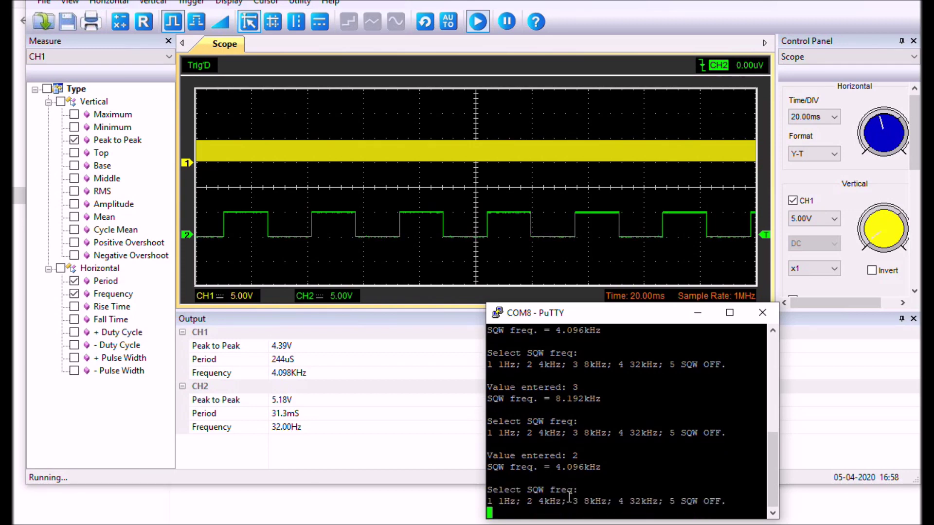
Choose option 3 in PuTTY for an 8.192kHz square wave, then return to Calculator
{"action": "type", "text": "3"}
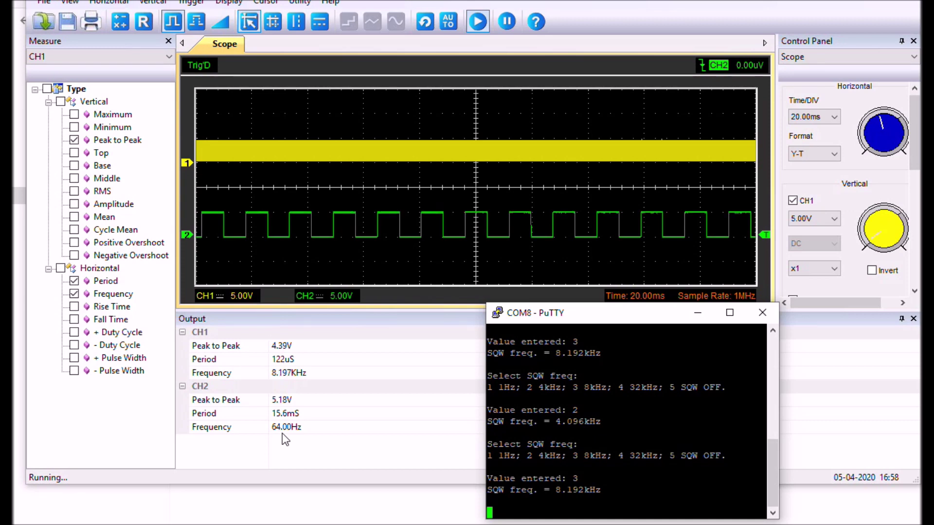
{"action": "key", "text": "alt+Tab"}
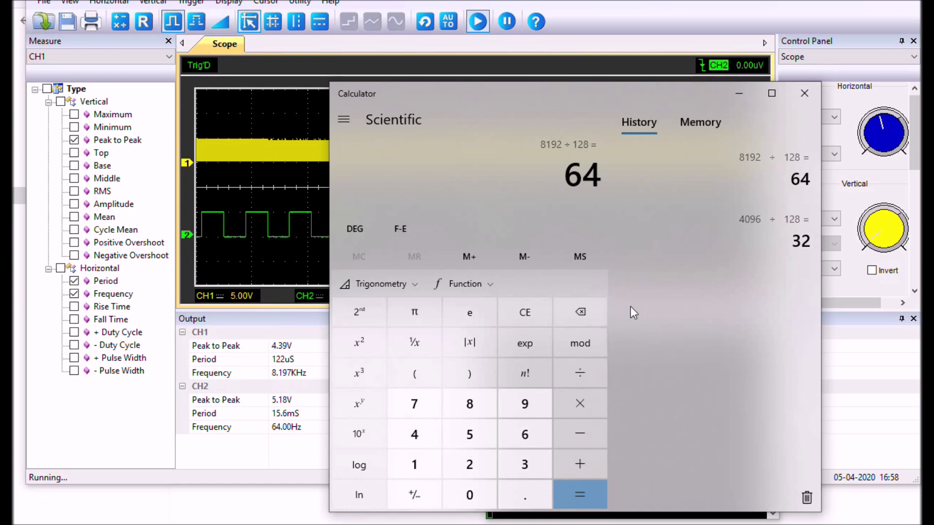
Calculate 32768 ÷ 128 = 256 on the Calculator keypad, then minimize it
{"action": "left_click", "coordinate": [523, 463]}
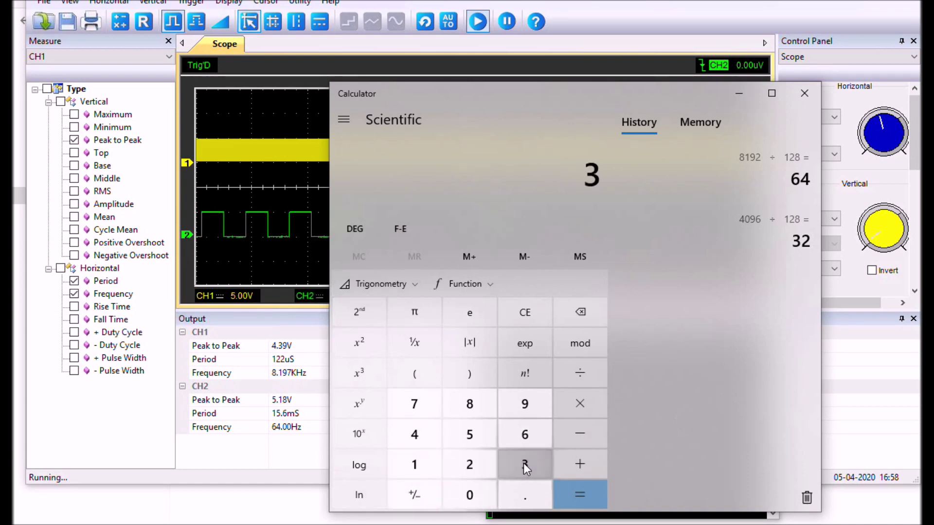
{"action": "left_click", "coordinate": [460, 464]}
{"action": "left_click", "coordinate": [409, 403]}
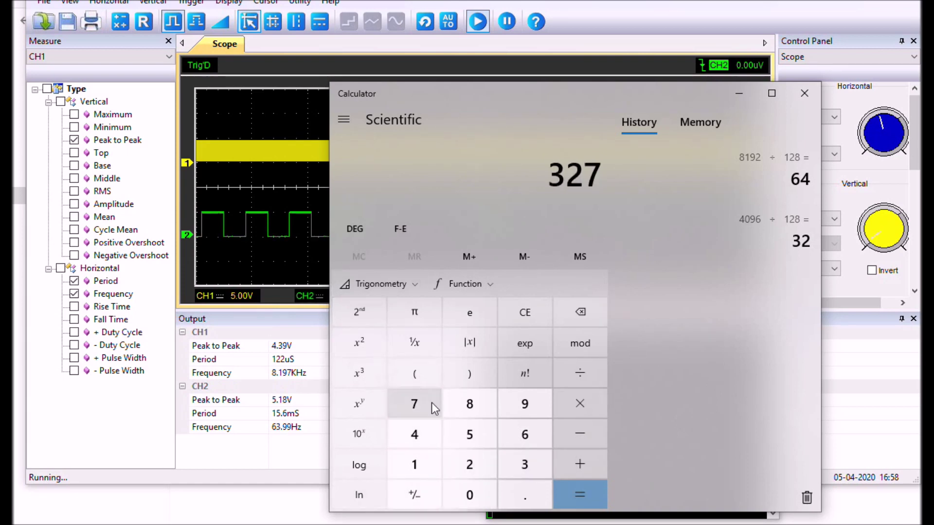
{"action": "left_click", "coordinate": [525, 433]}
{"action": "left_click", "coordinate": [469, 405]}
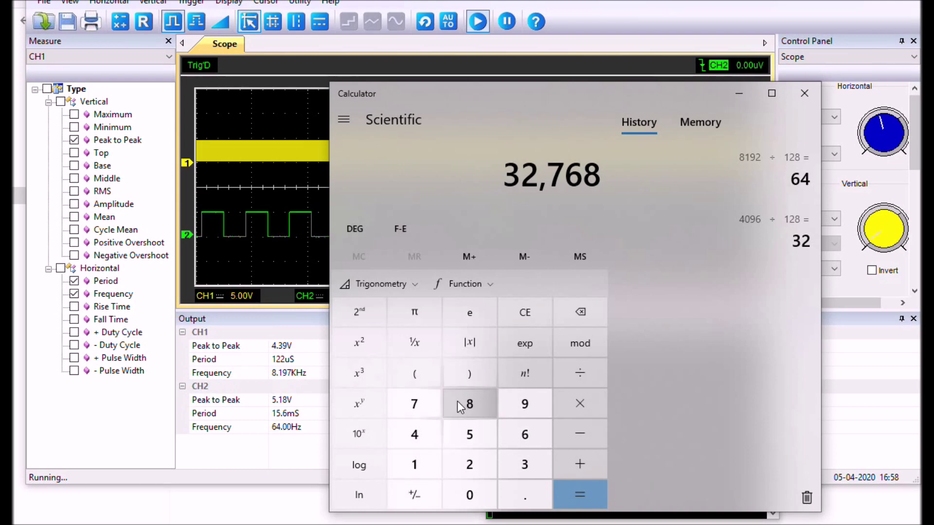
{"action": "left_click", "coordinate": [582, 372]}
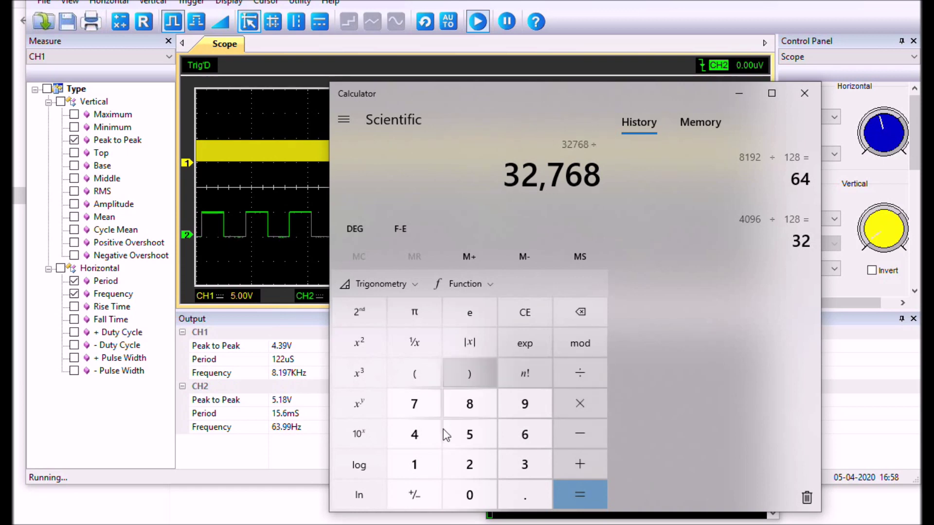
{"action": "left_click", "coordinate": [416, 463]}
{"action": "left_click", "coordinate": [470, 462]}
{"action": "left_click", "coordinate": [469, 404]}
{"action": "left_click", "coordinate": [578, 496]}
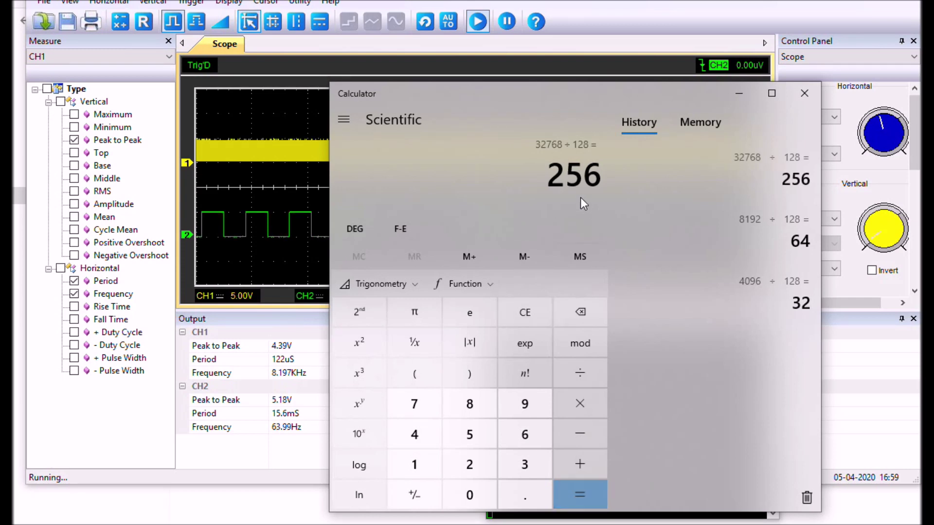
{"action": "left_click", "coordinate": [736, 91]}
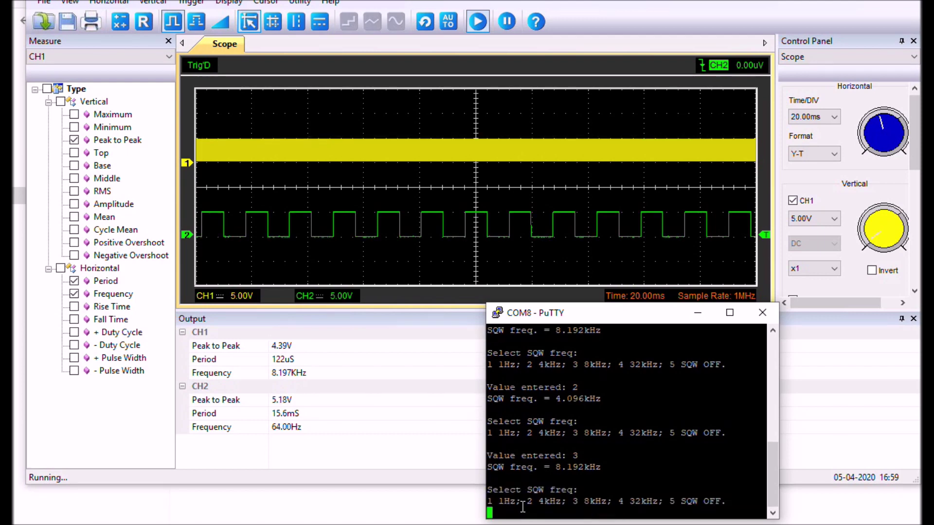
Choose SQW options 4, 1 and 2 in PuTTY, stepping the output through 32.768kHz and 1 Hz
{"action": "type", "text": "4"}
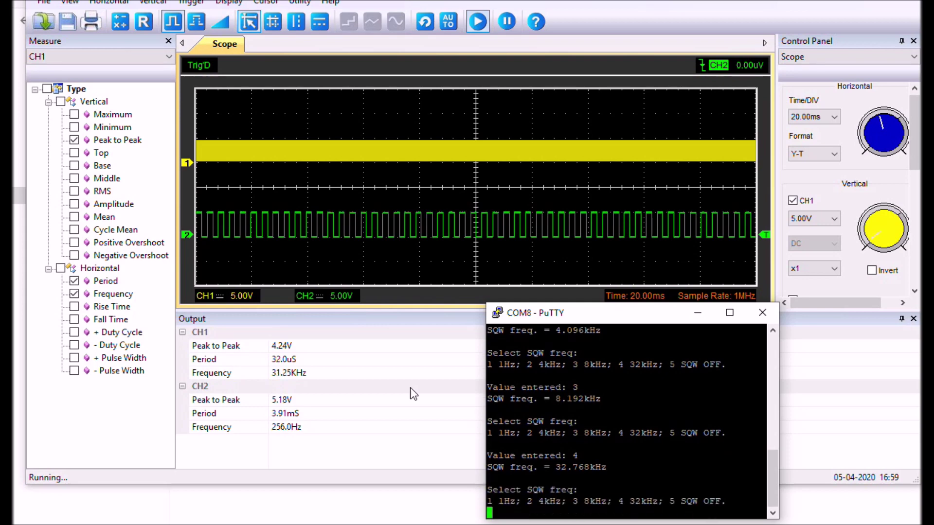
{"action": "key", "text": "BackSpace"}
{"action": "type", "text": "1"}
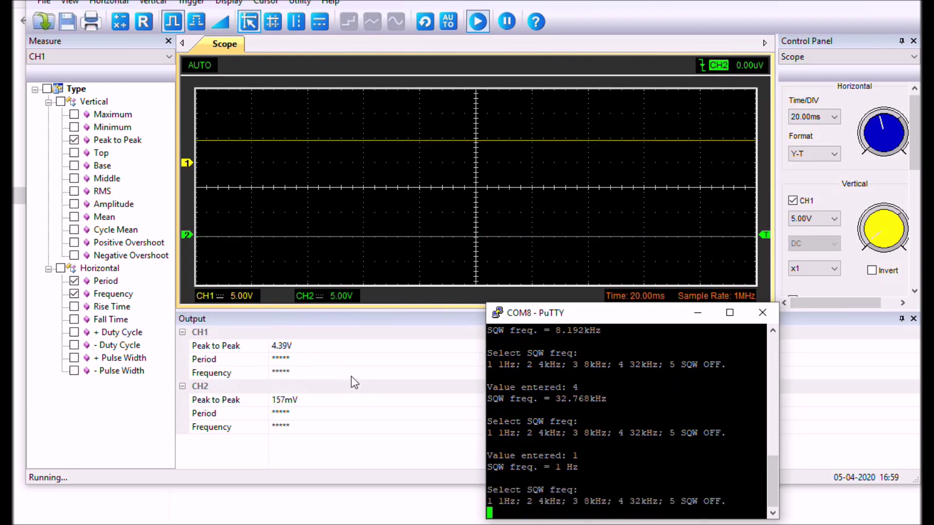
{"action": "type", "text": "2"}
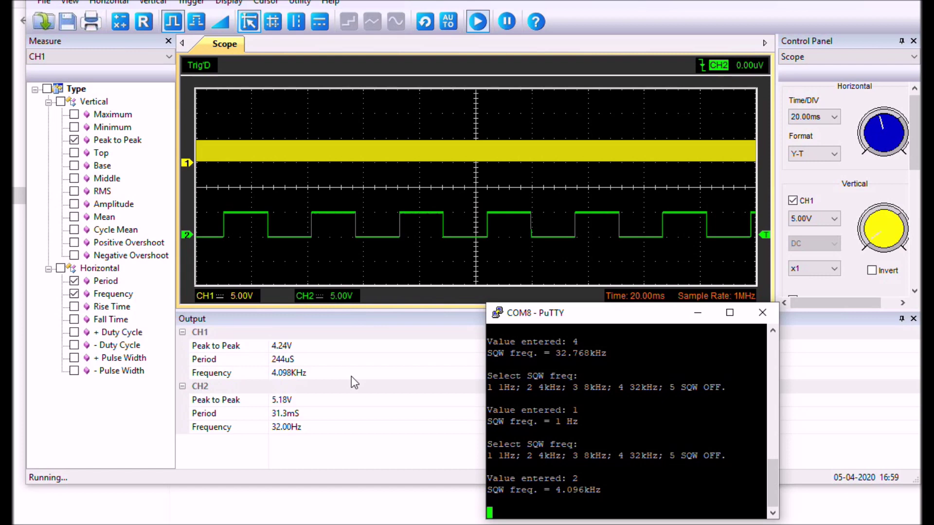